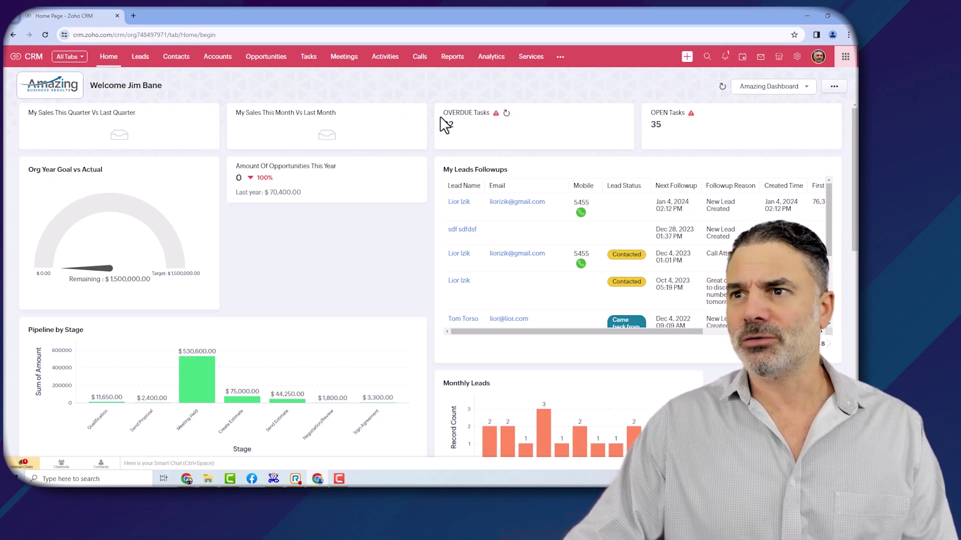
Duplicate the home browser tab and land on the Activity Stats dashboard
right_click(104, 17)
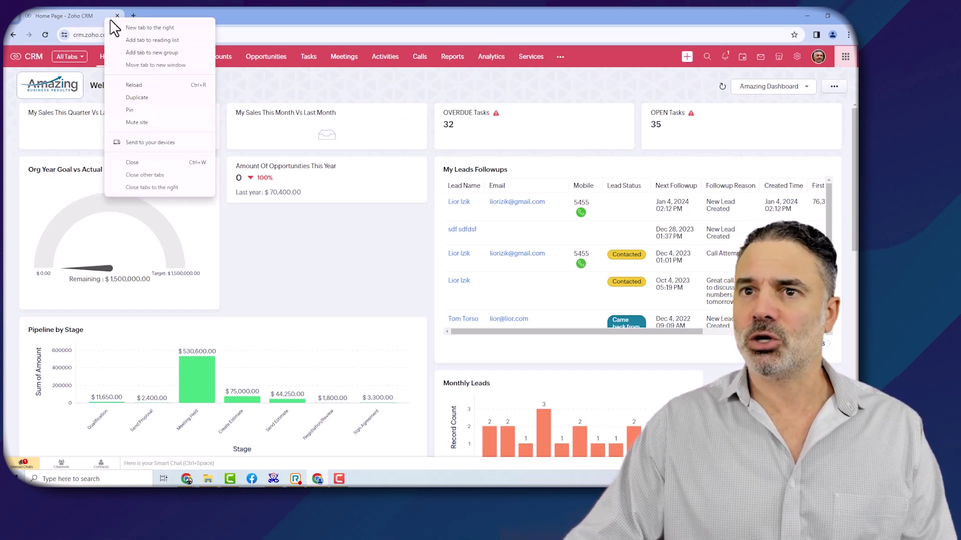
left_click(136, 98)
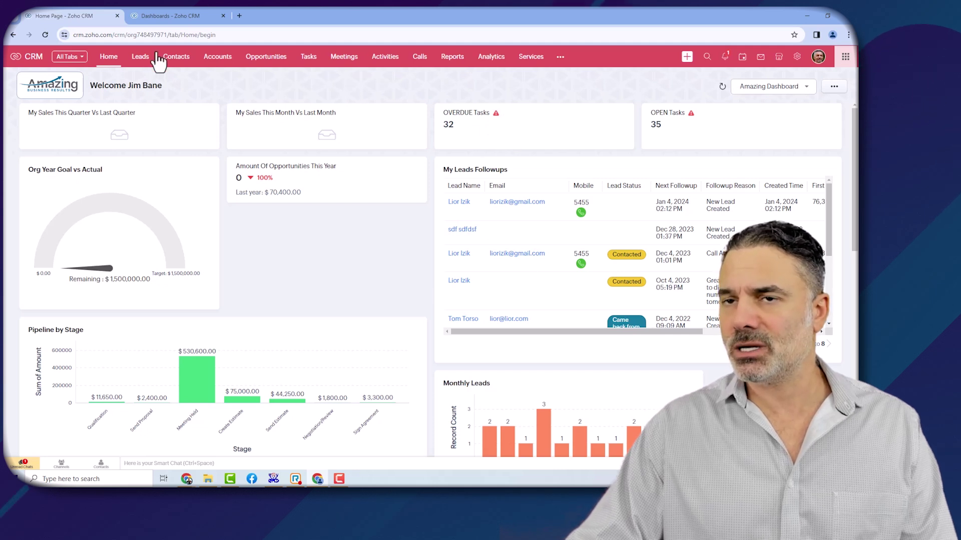
left_click(177, 16)
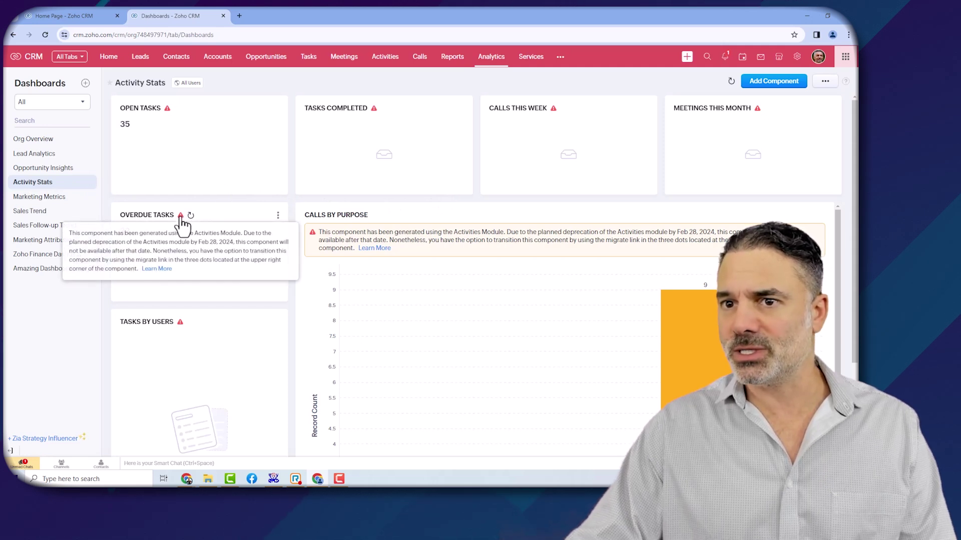
left_click(85, 20)
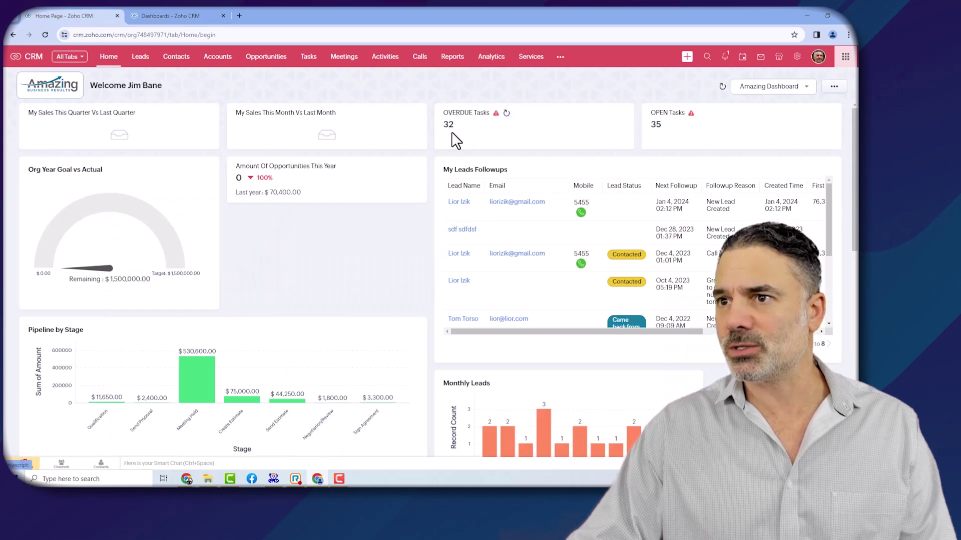
left_click(195, 18)
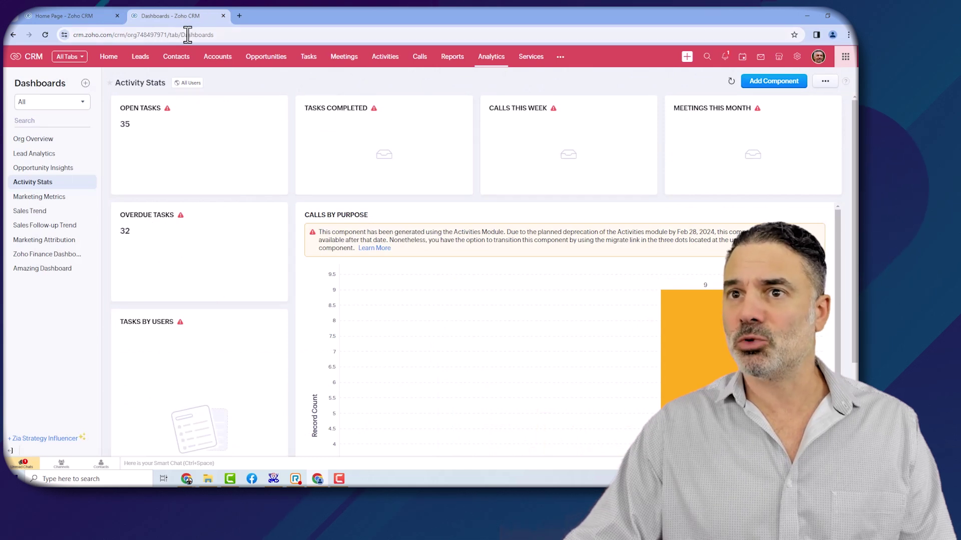
Duplicate the Activity Stats dashboard tab and return to the original one
double_click(184, 34)
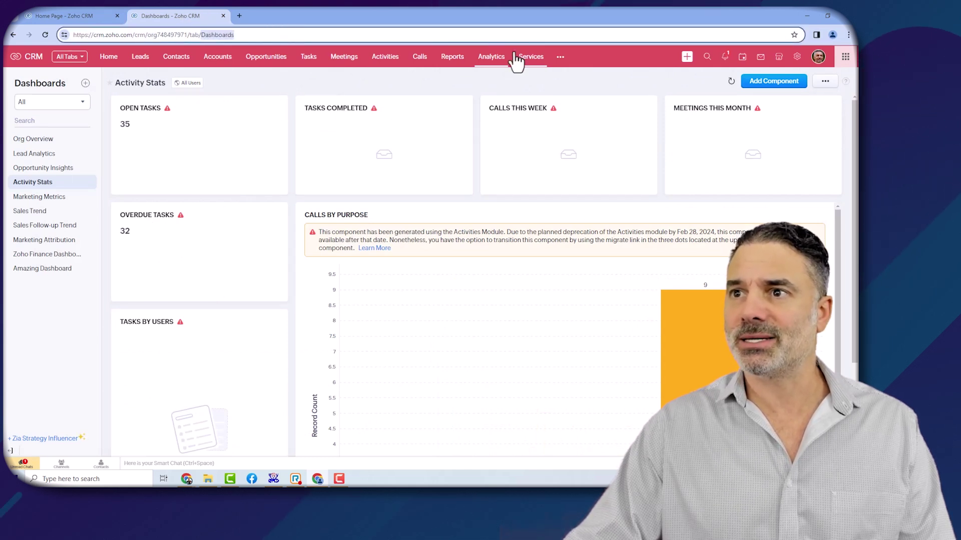
right_click(172, 16)
left_click(210, 101)
left_click(177, 15)
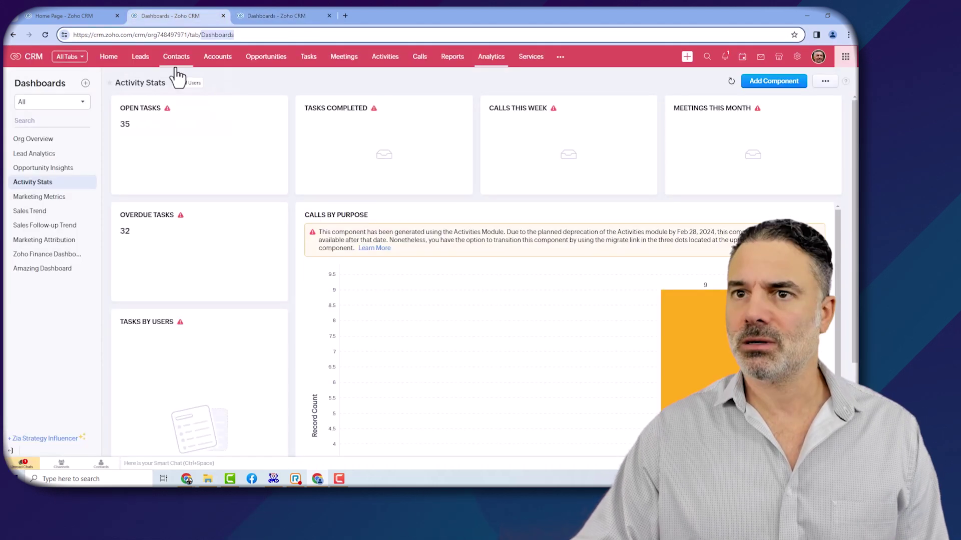
mouse_move(199, 225)
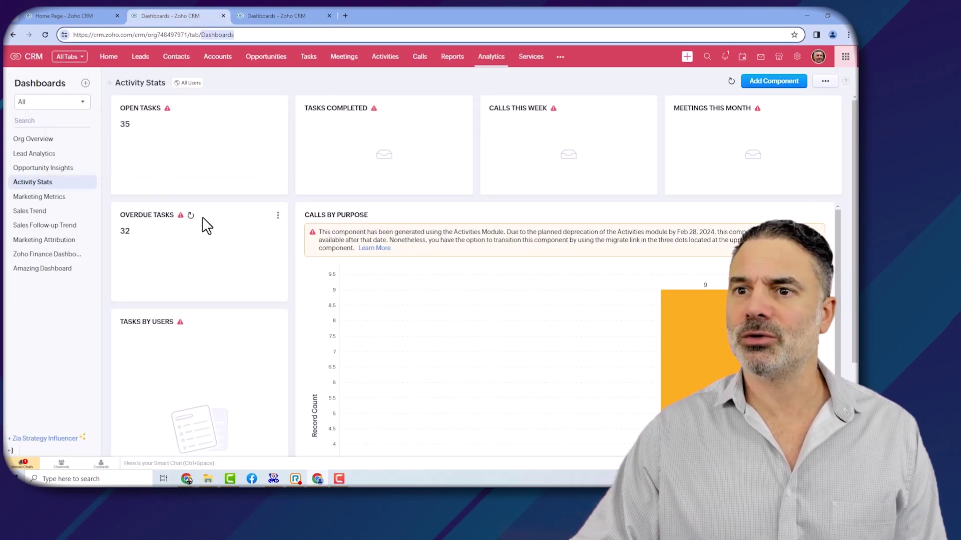
left_click(275, 220)
Edit the Overdue Tasks component from its three-dot menu, then view the copied tab
left_click(278, 216)
left_click(286, 16)
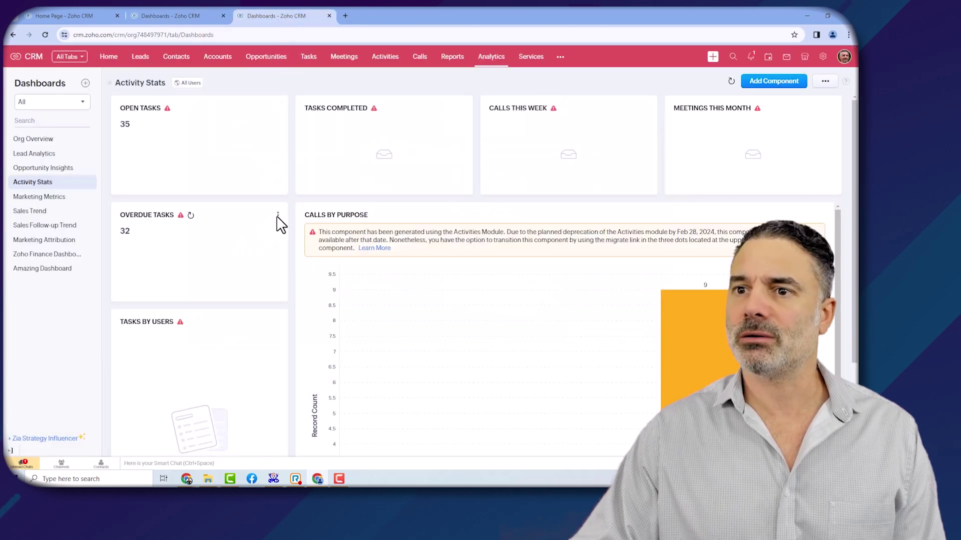
left_click(278, 217)
left_click(232, 258)
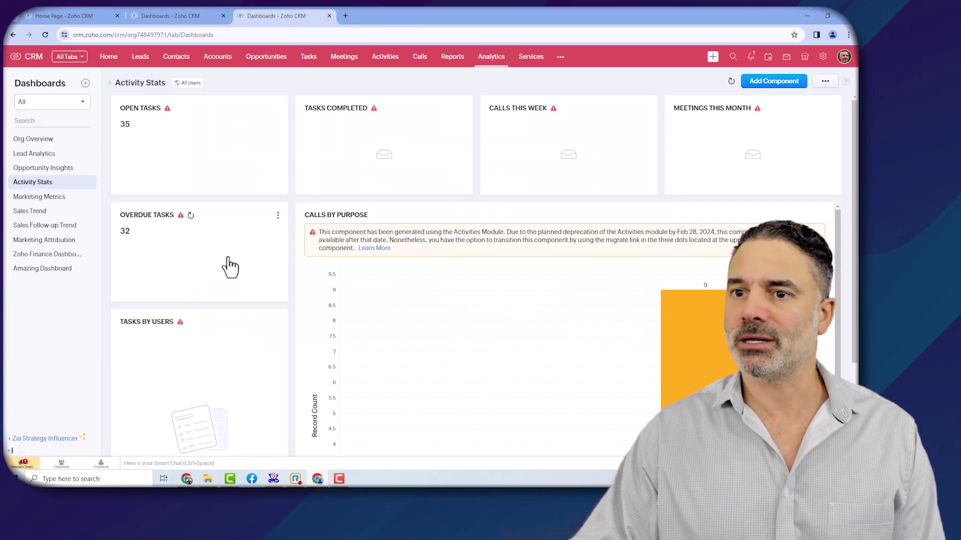
left_click(282, 13)
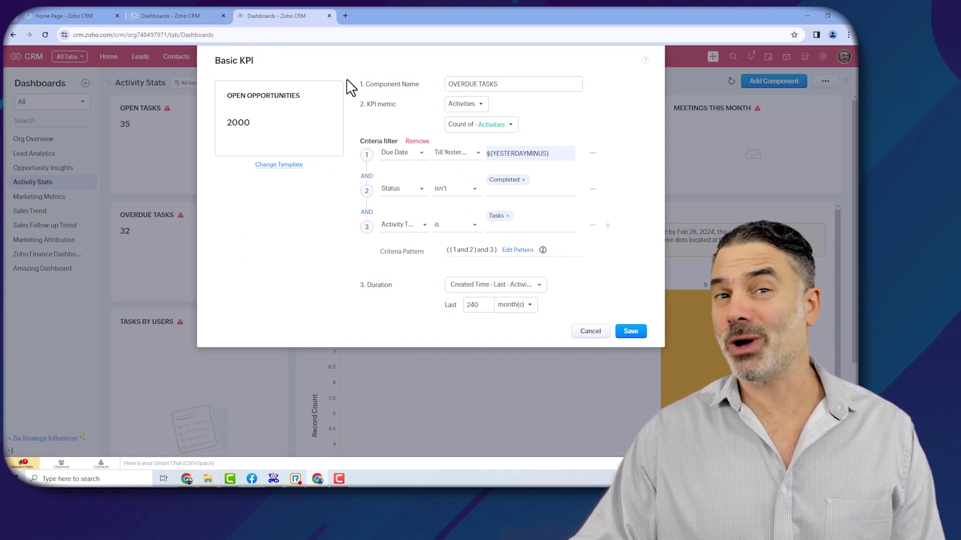
In the Basic KPI dialog, switch the metric's module list from Activities toward Tasks
left_click(185, 15)
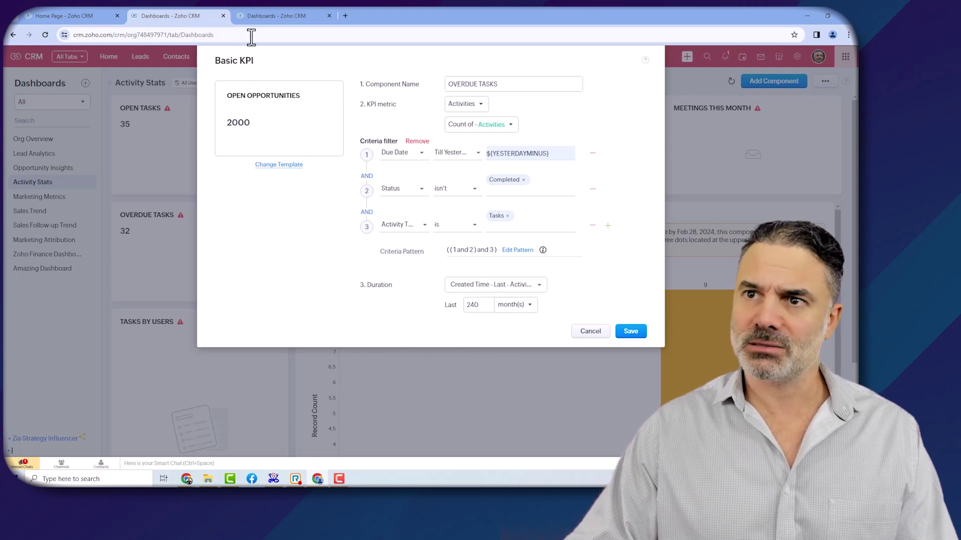
left_click(273, 16)
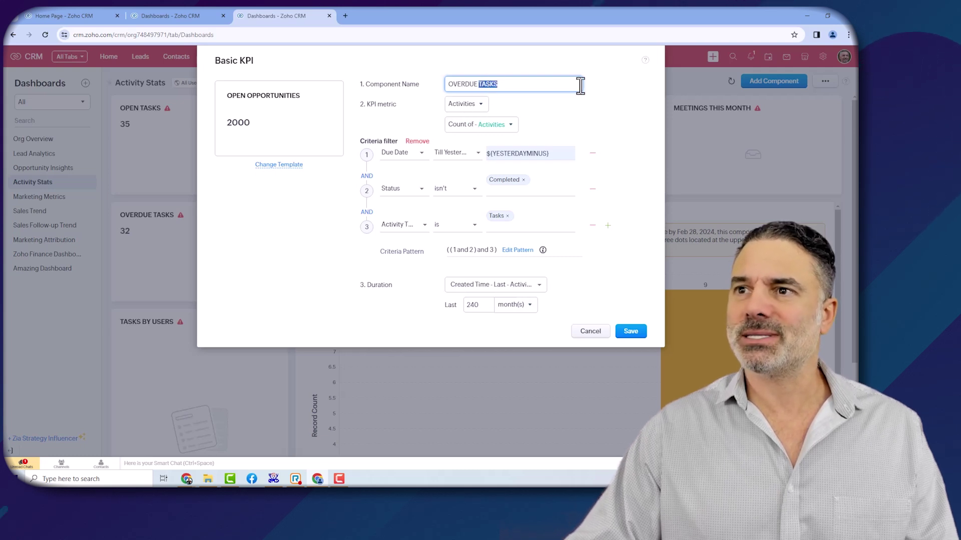
left_click(466, 105)
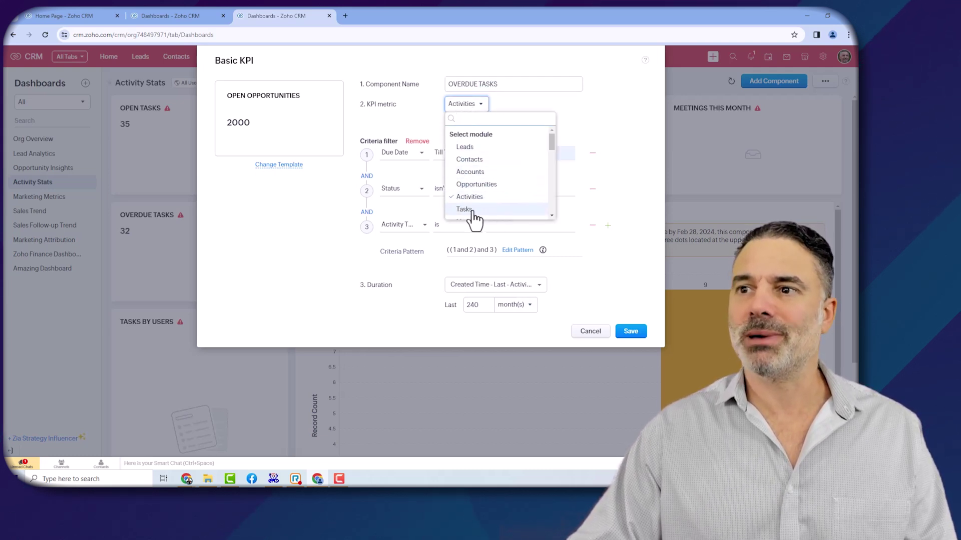
scroll(499, 214, "down", 2)
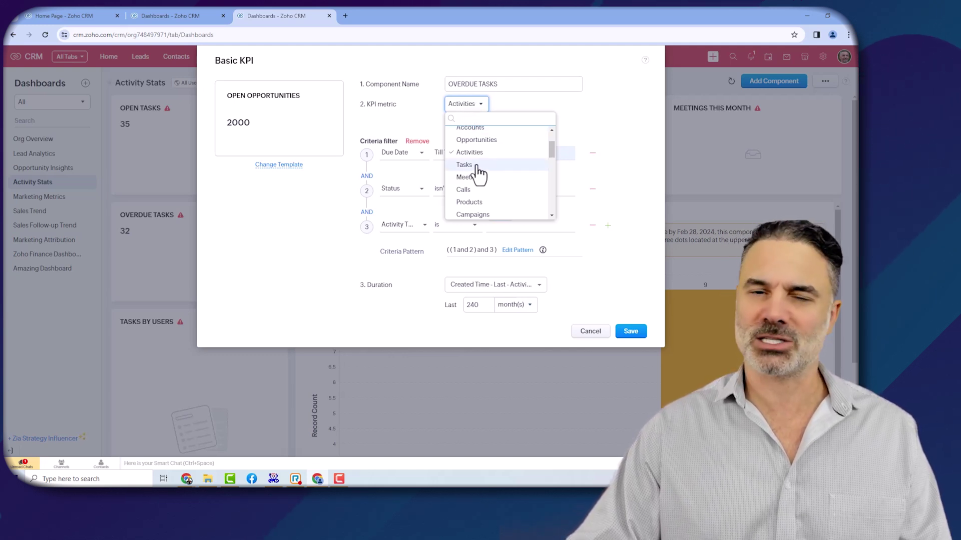
left_click(489, 84)
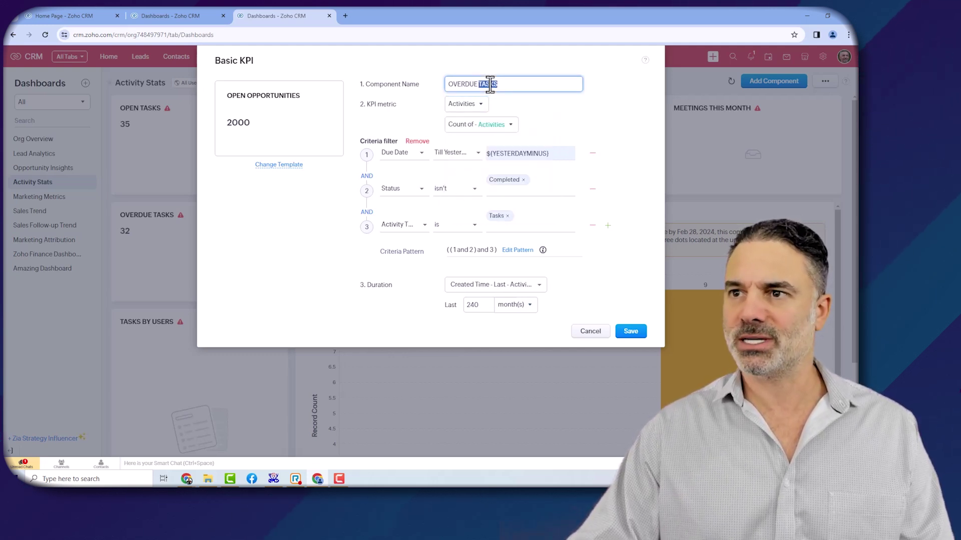
left_click(477, 112)
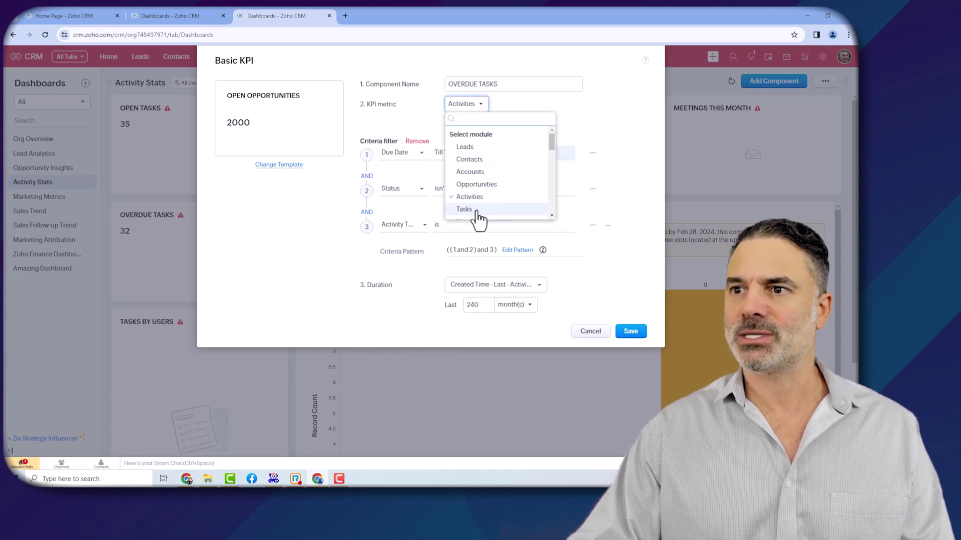
Count Tasks records and compare the blank criteria with the original Activities KPI
left_click(476, 211)
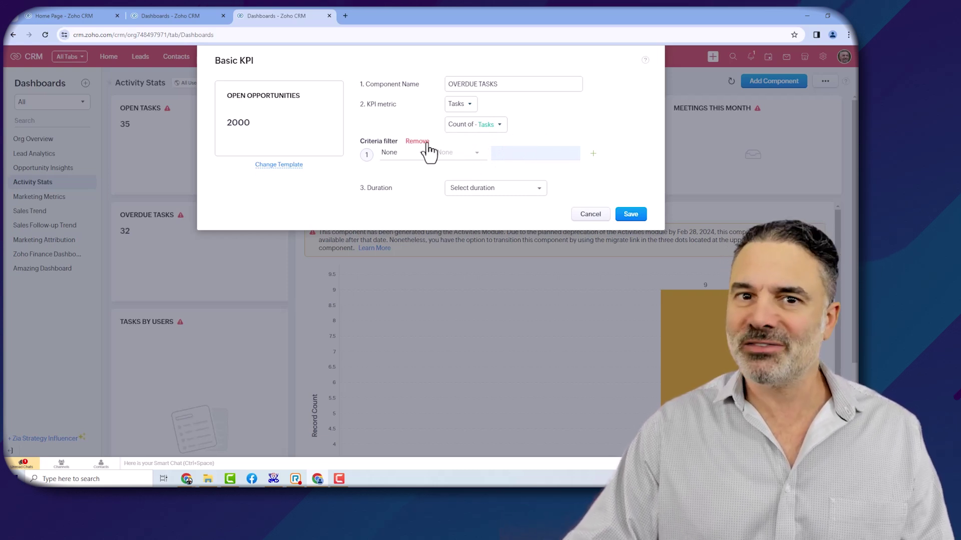
key("ctrl+shift+Tab")
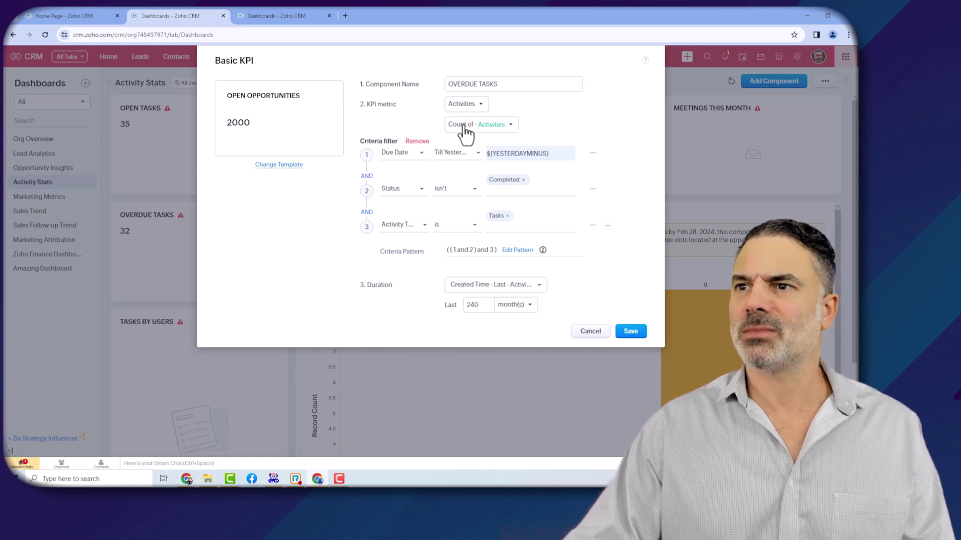
left_click(296, 17)
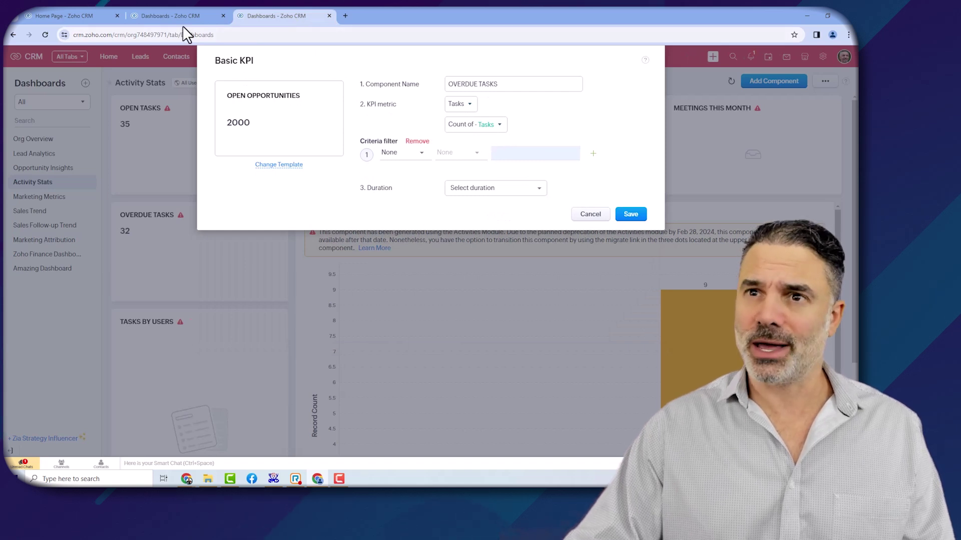
key("ctrl+shift+Tab")
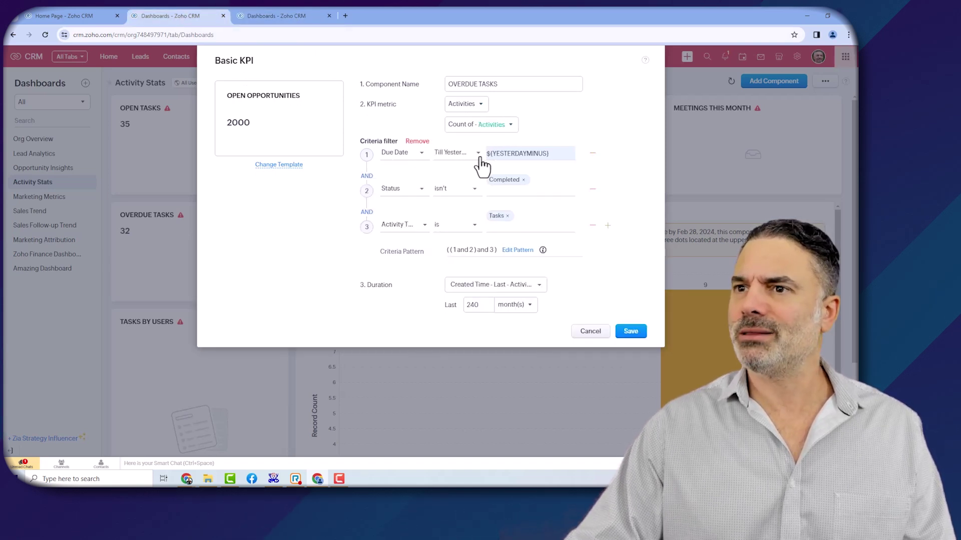
key("ctrl+Tab")
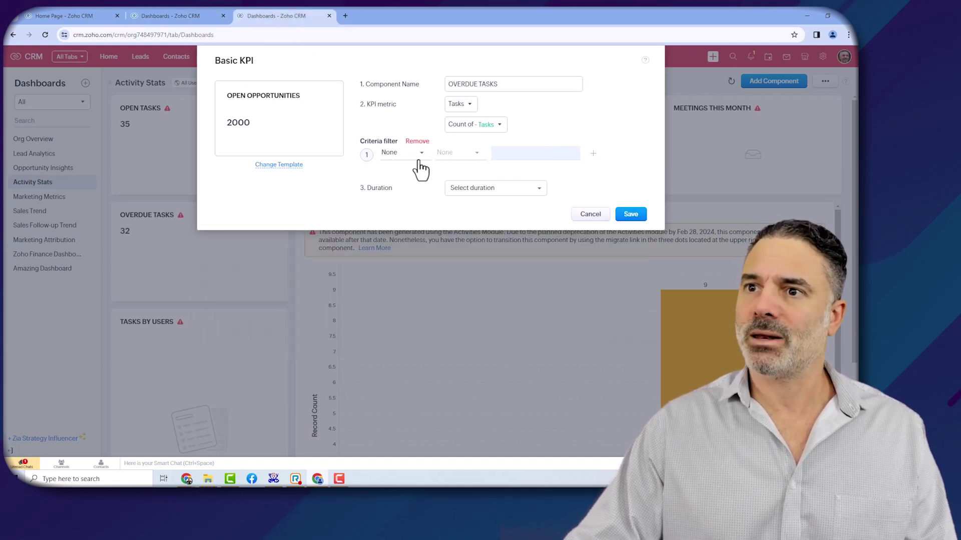
Set the first criterion to Due Date till yesterday and add a second criteria row
left_click(417, 155)
type("due")
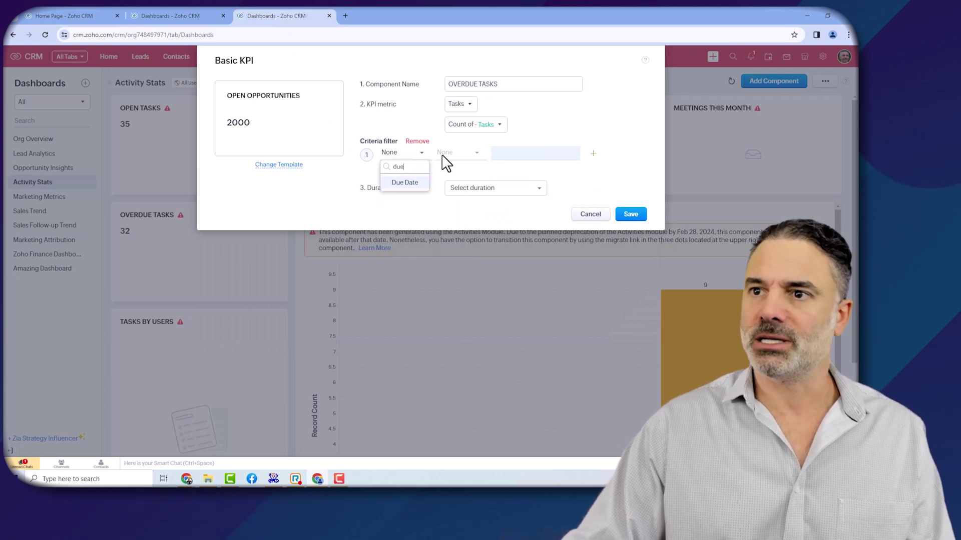
left_click(408, 183)
left_click(461, 156)
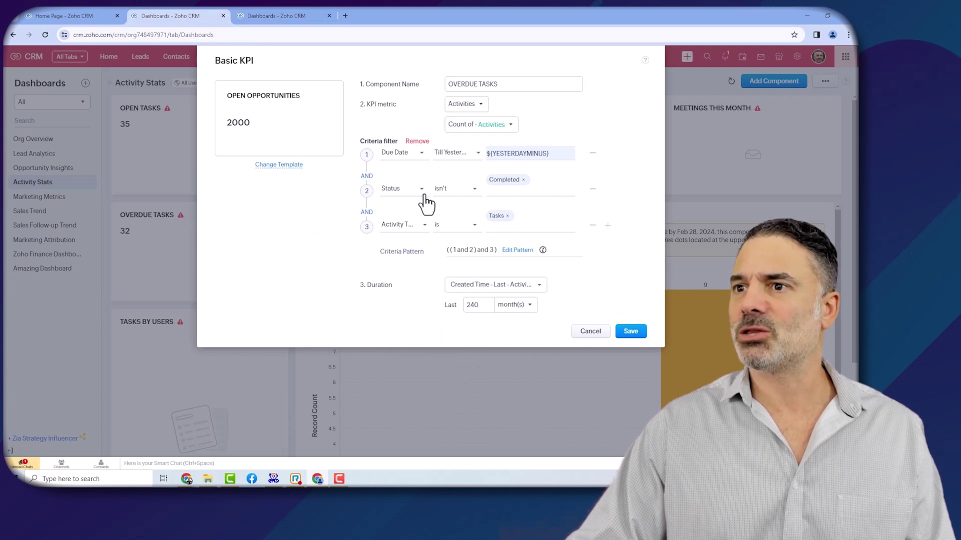
left_click(275, 21)
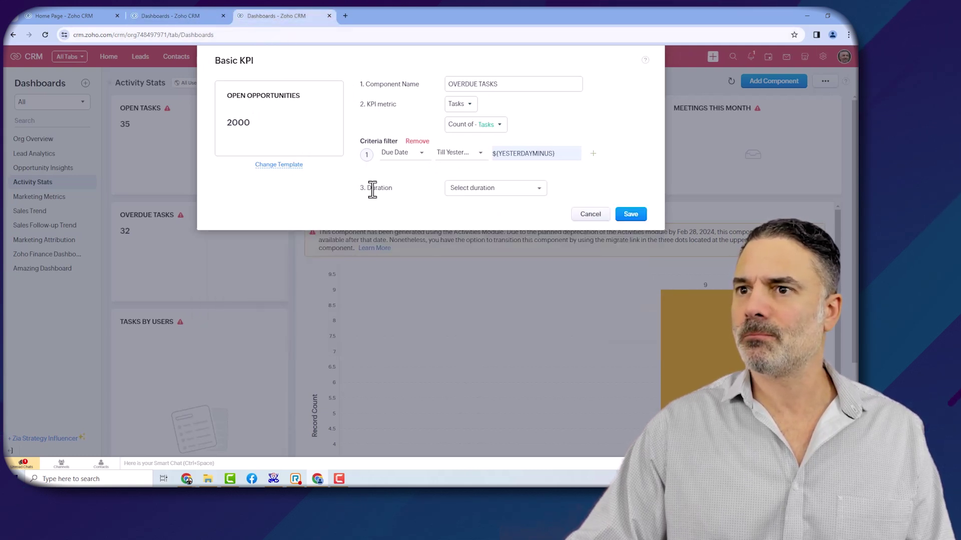
left_click(593, 155)
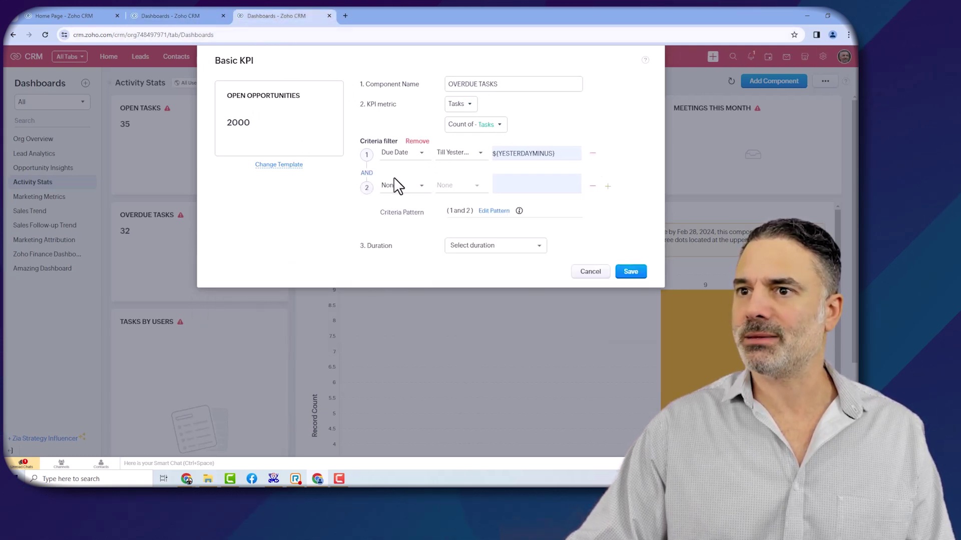
left_click(166, 14)
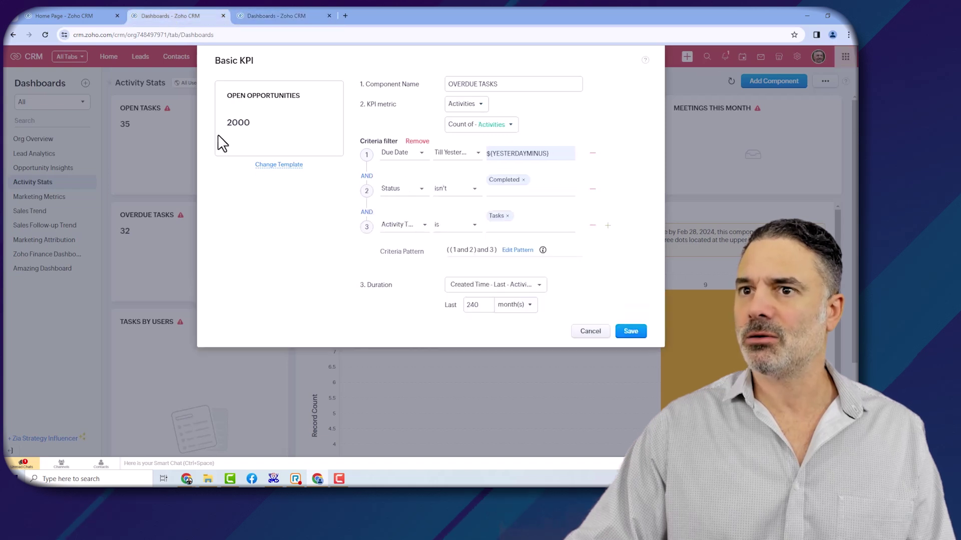
left_click(255, 15)
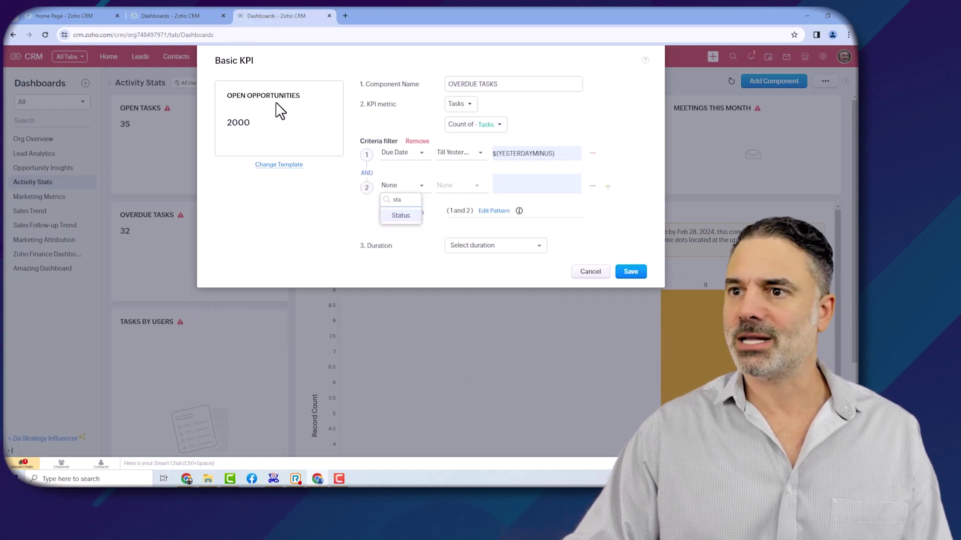
Set the second criterion to Status isn't Completed and add a third row
left_click(399, 215)
left_click(461, 236)
left_click(520, 183)
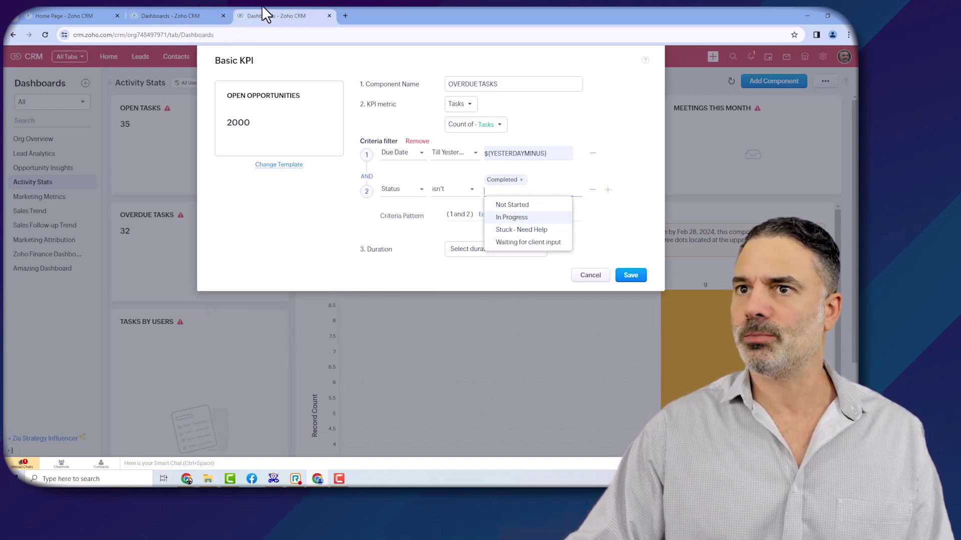
left_click(183, 11)
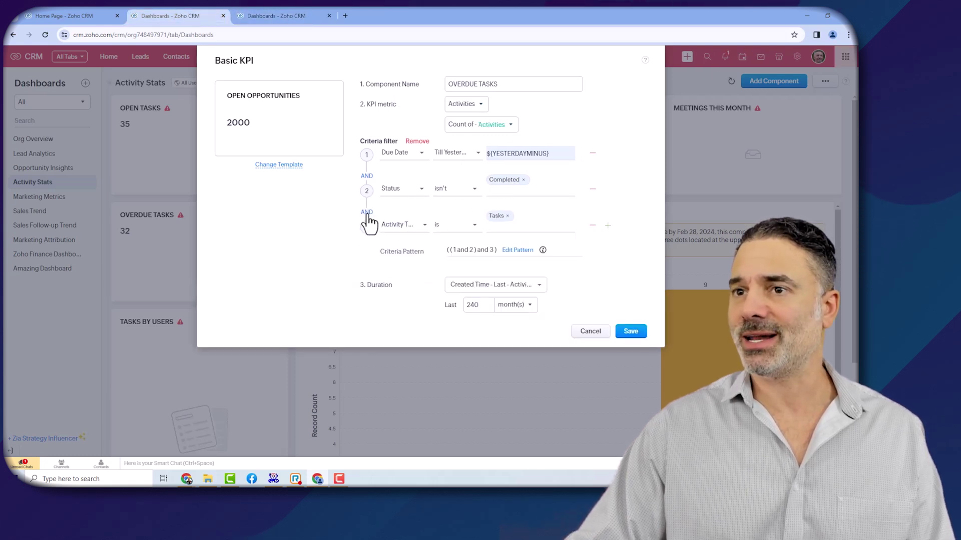
left_click(268, 16)
left_click(609, 200)
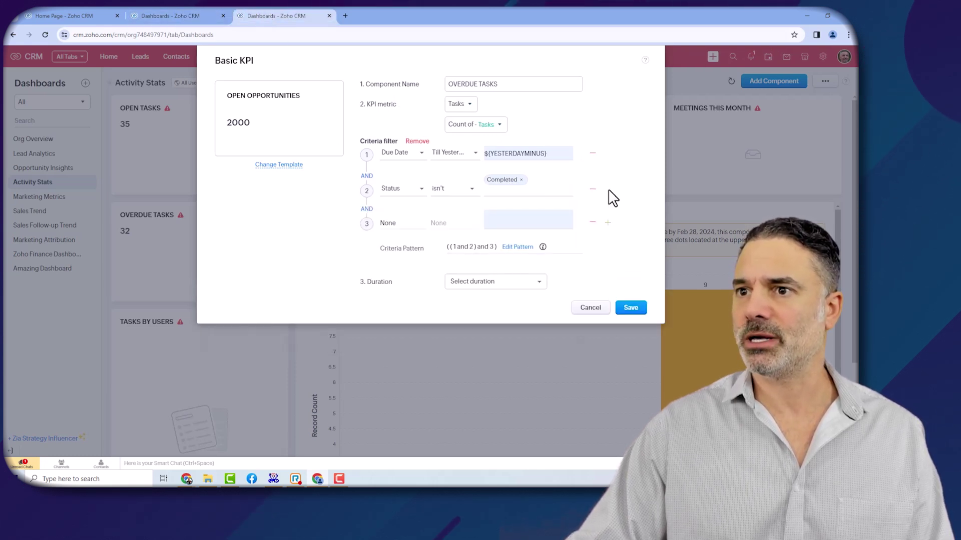
Check the original's third condition, then remove the unneeded third row
left_click(176, 15)
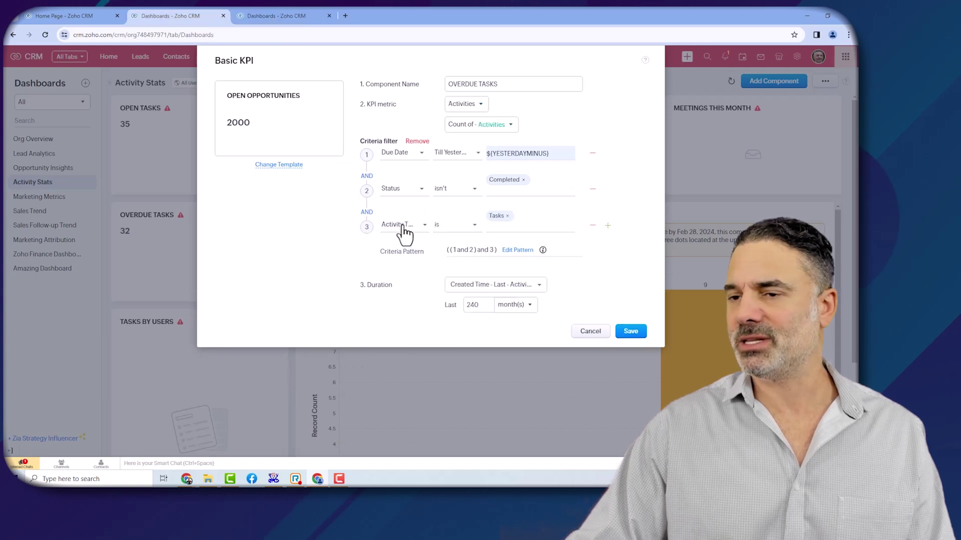
left_click(404, 229)
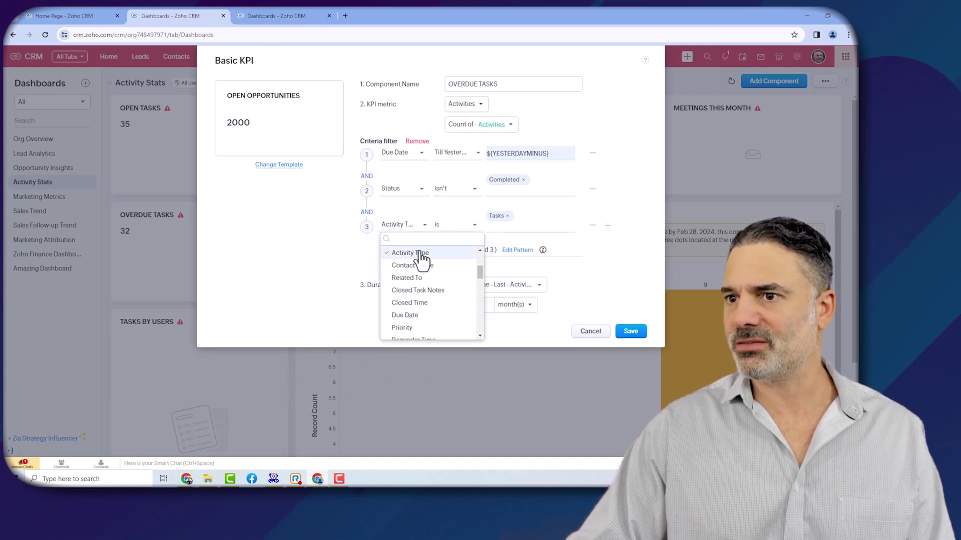
left_click(316, 238)
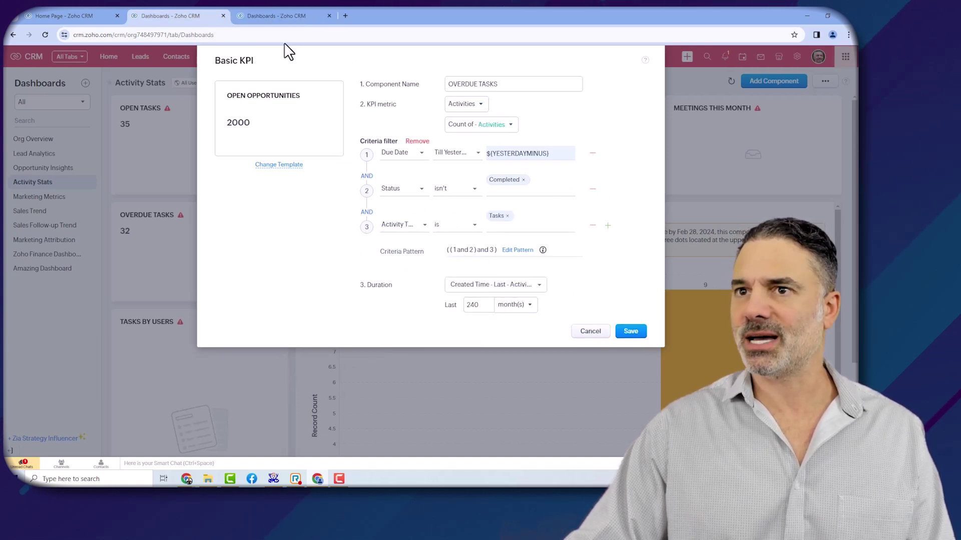
left_click(280, 17)
left_click(389, 230)
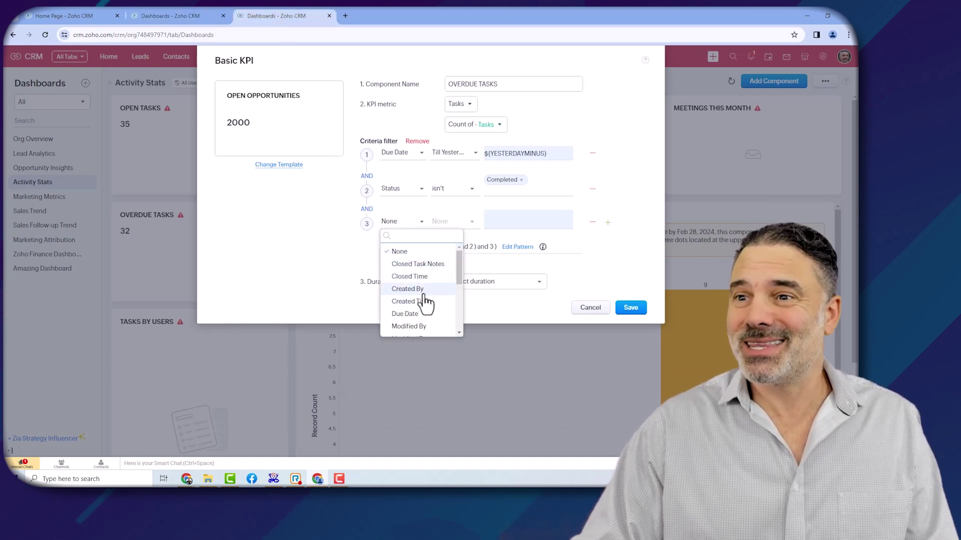
scroll(422, 300, "down", 3)
scroll(425, 290, "down", 3)
scroll(425, 291, "up", 5)
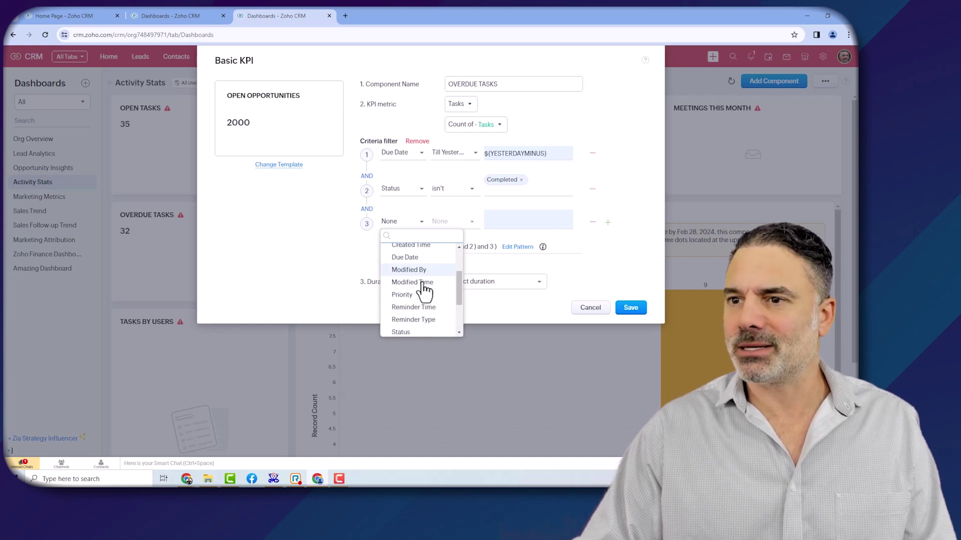
scroll(423, 300, "down", 2)
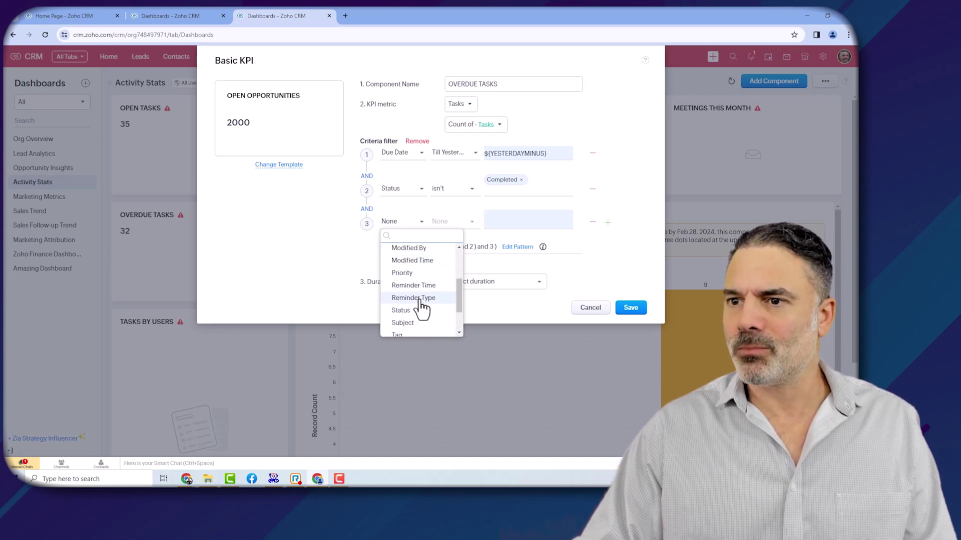
left_click(594, 223)
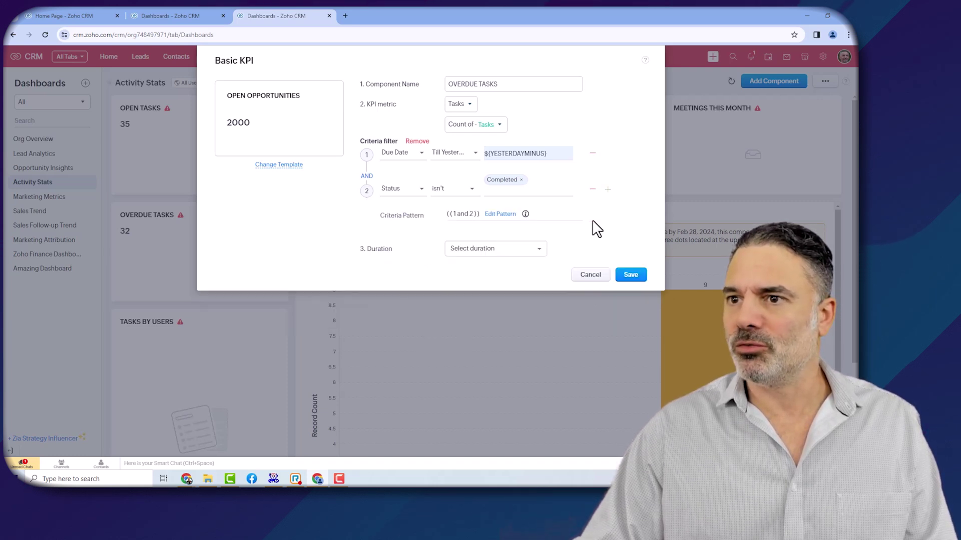
Set the duration to Created Time - Tasks, Last 240 months, matching the original
left_click(191, 16)
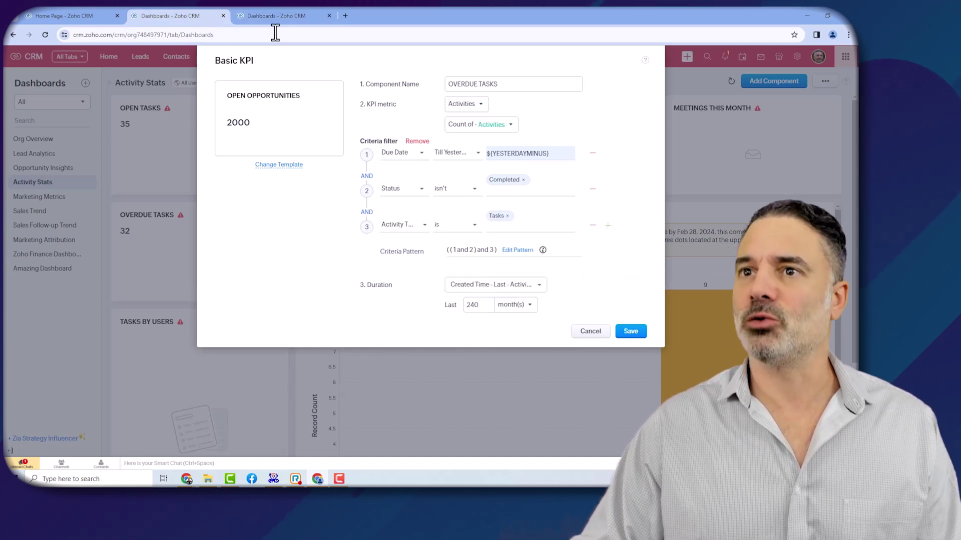
left_click(274, 16)
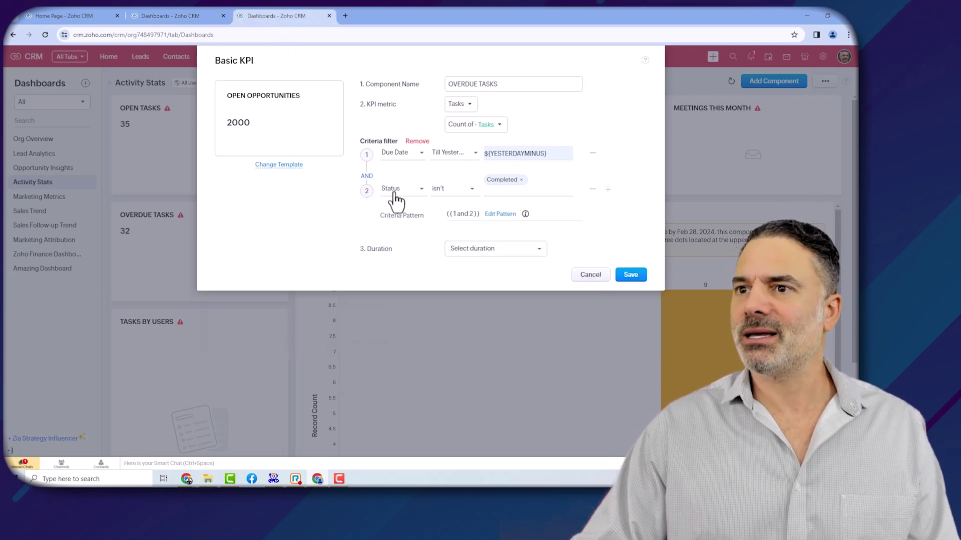
left_click(495, 249)
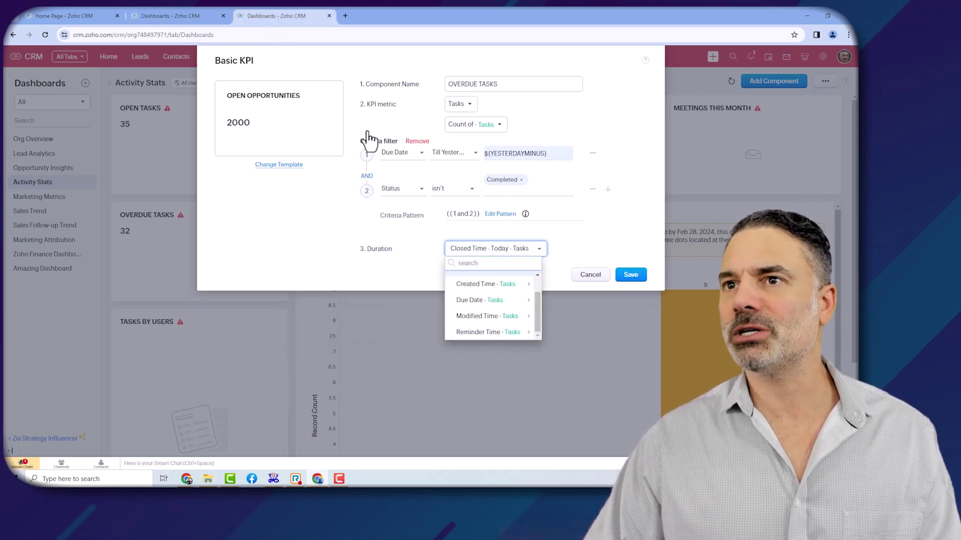
key("ctrl+shift+Tab")
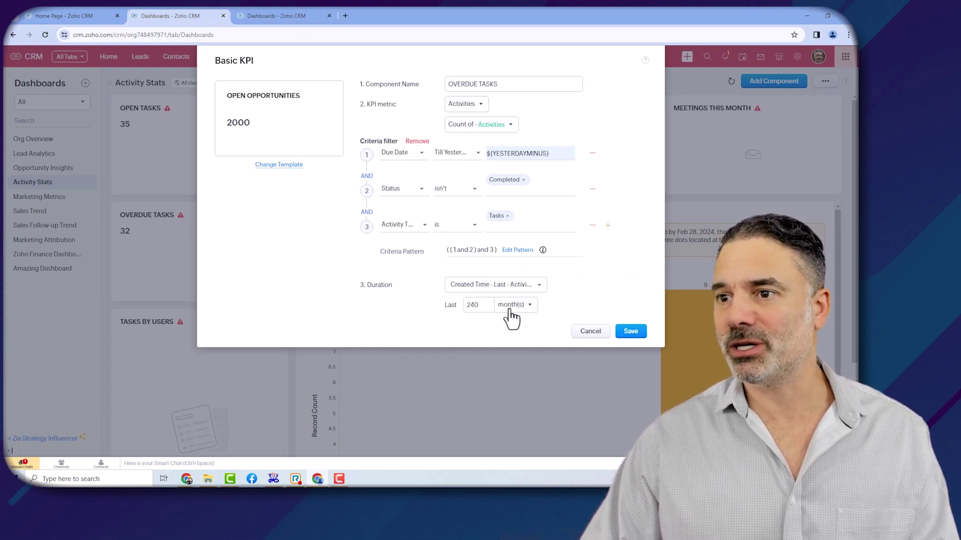
left_click(248, 15)
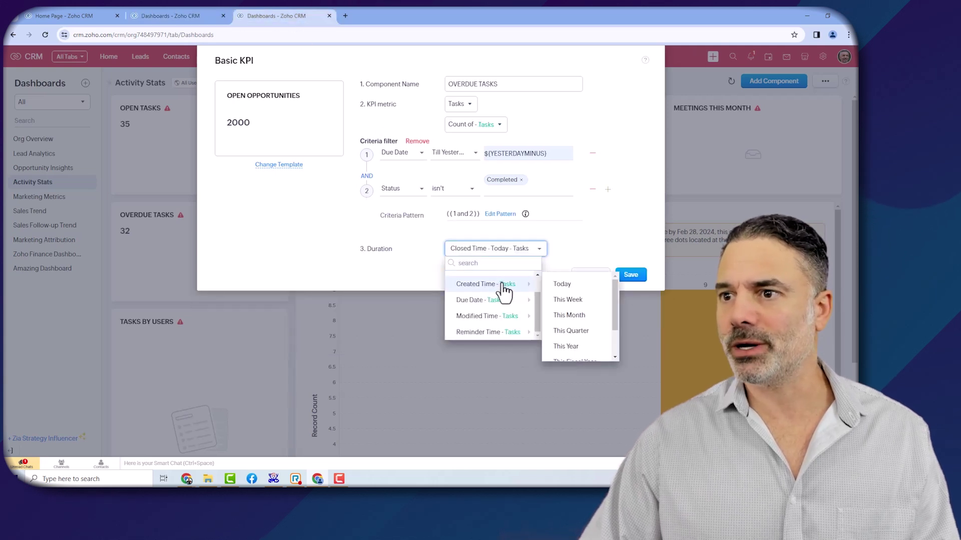
scroll(575, 348, "down", 2)
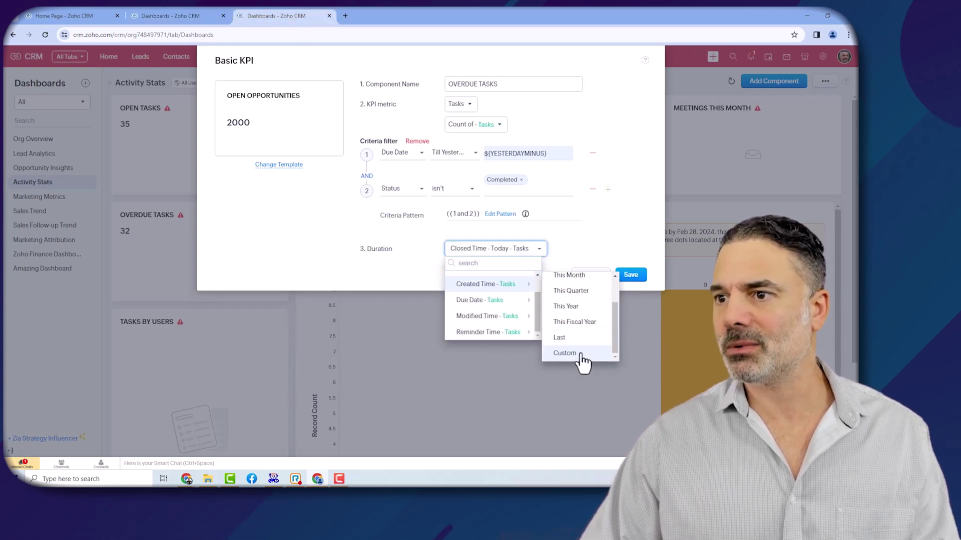
left_click(561, 347)
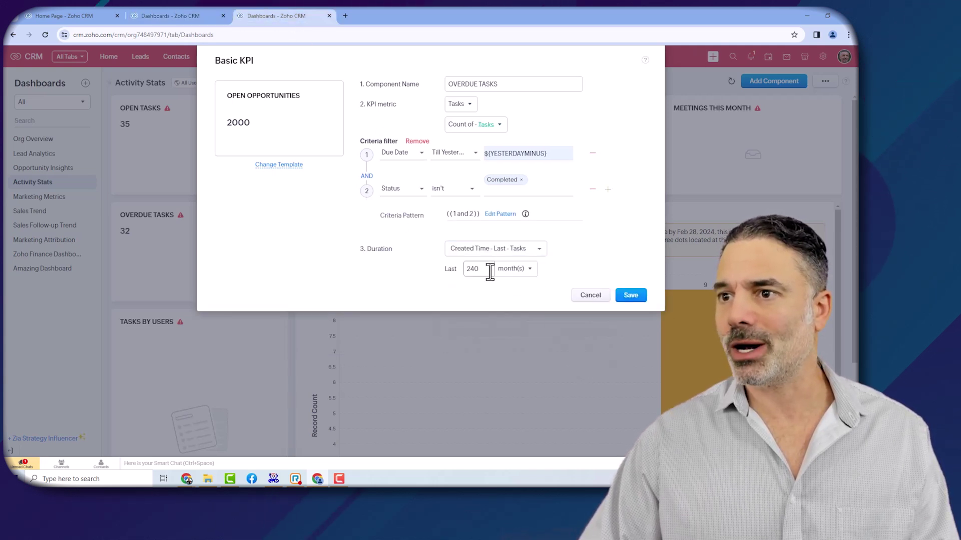
Glance at the original KPI once more and save the rebuilt Overdue Tasks component
left_click(172, 15)
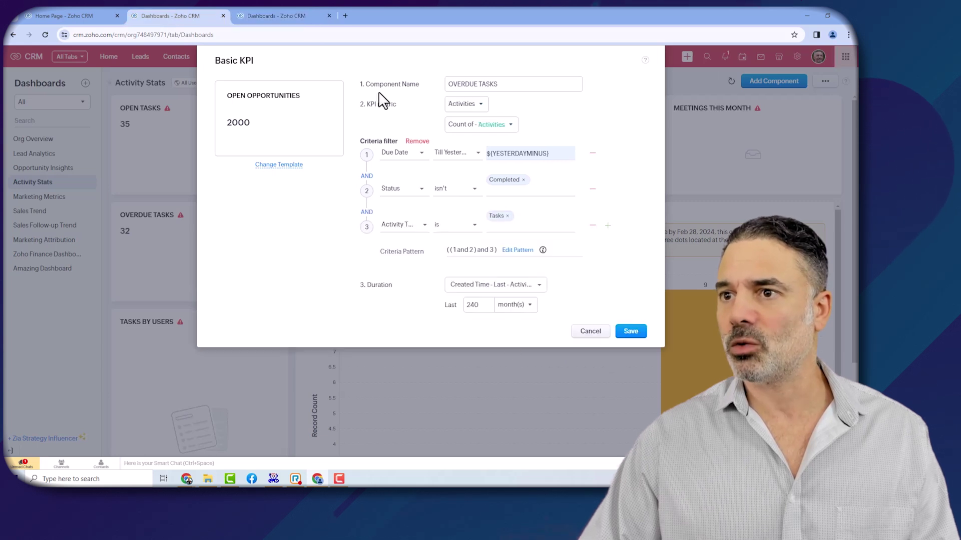
left_click(282, 11)
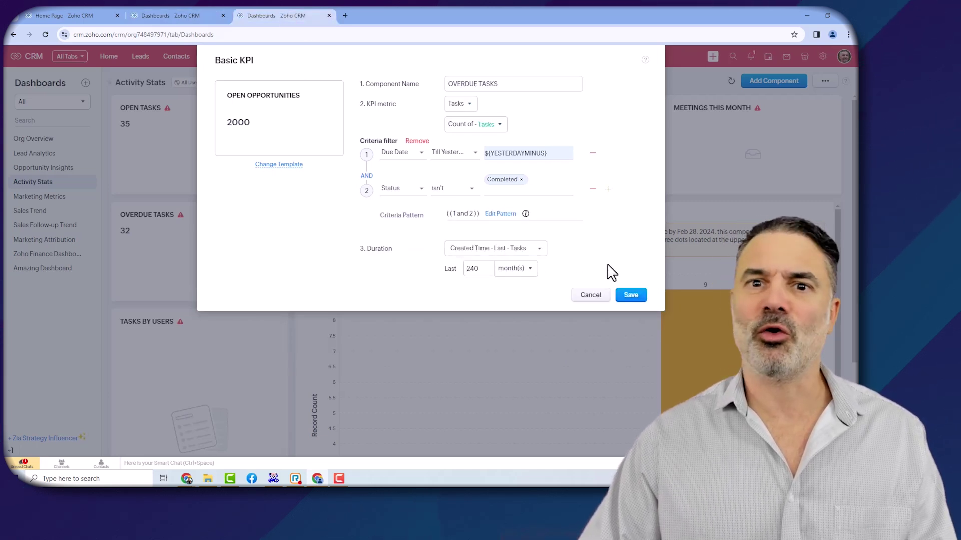
left_click(631, 296)
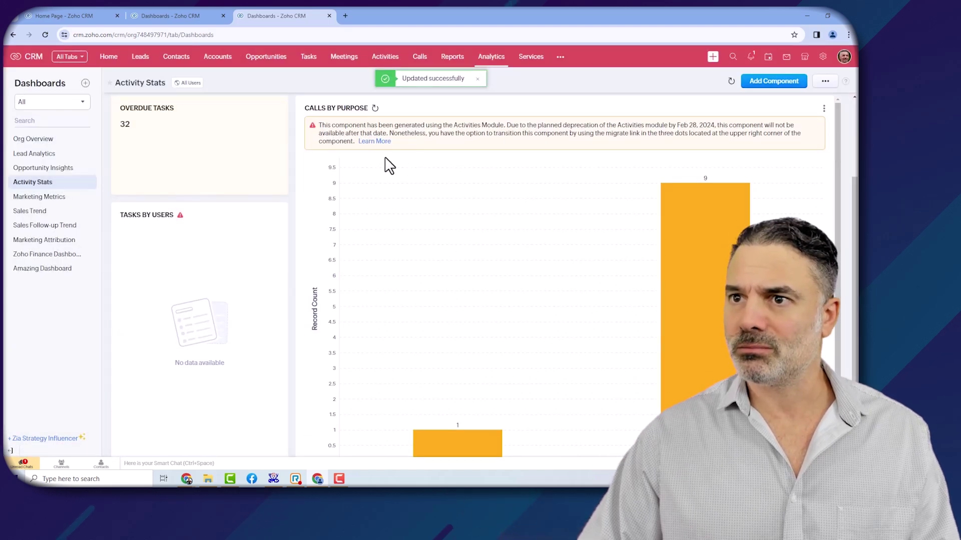
scroll(403, 178, "up", 2)
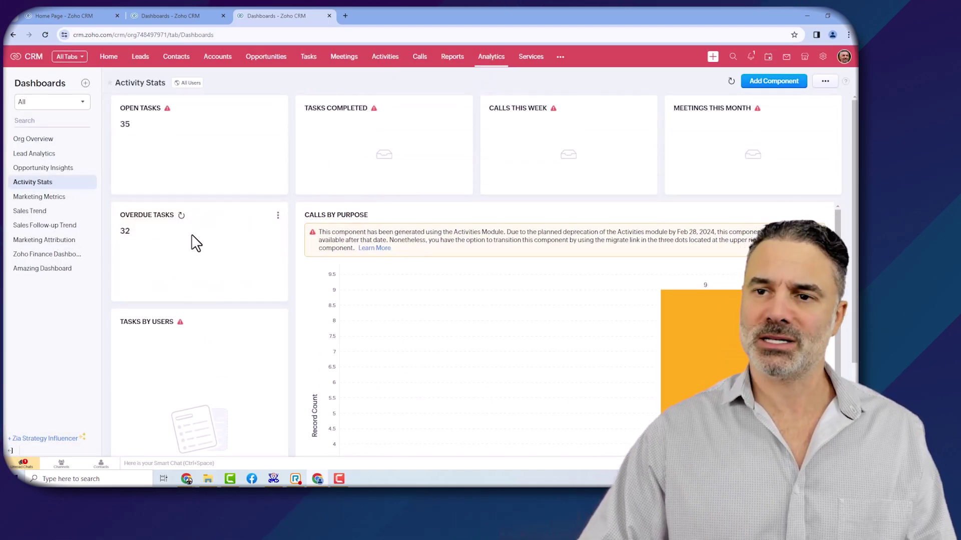
Add the rebuilt Overdue Tasks KPI to Home and check it on the Home page
left_click(278, 216)
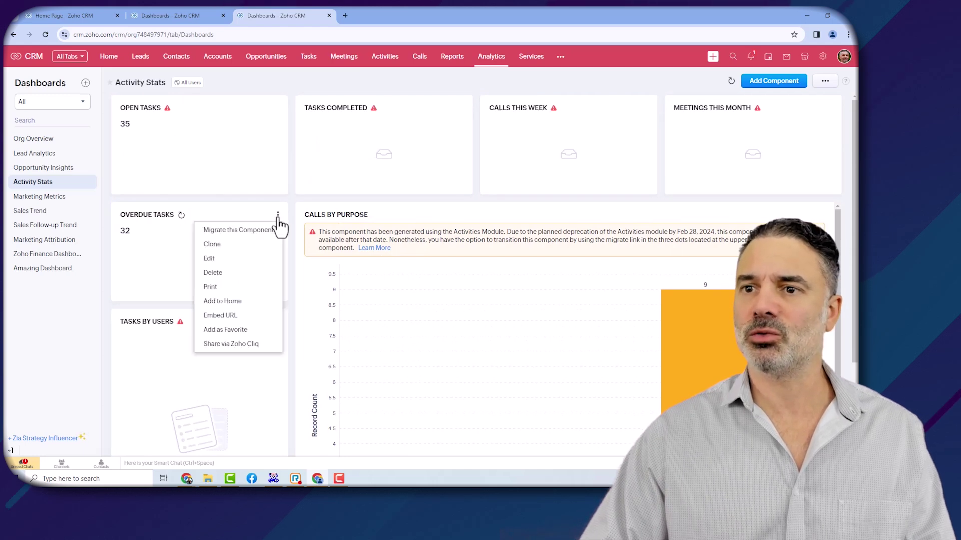
left_click(237, 301)
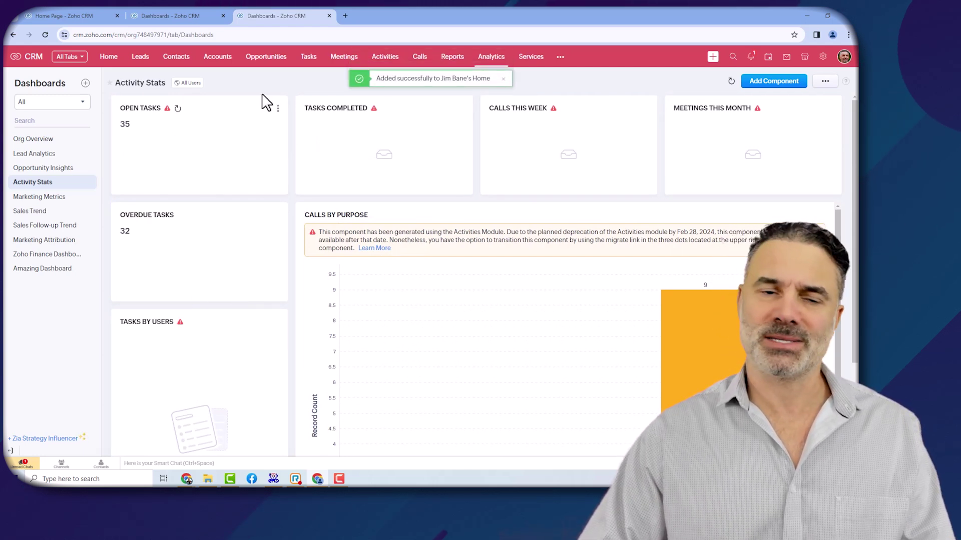
left_click(84, 15)
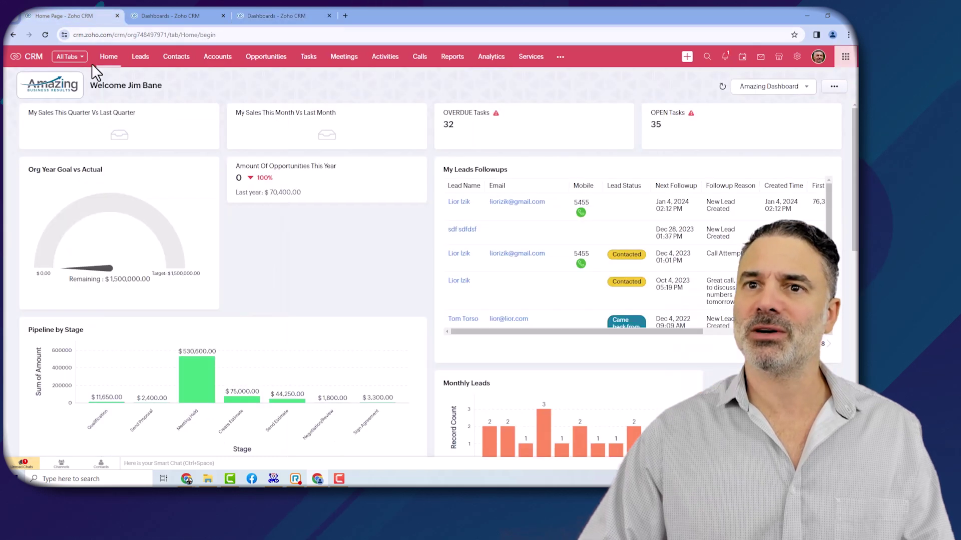
left_click(46, 35)
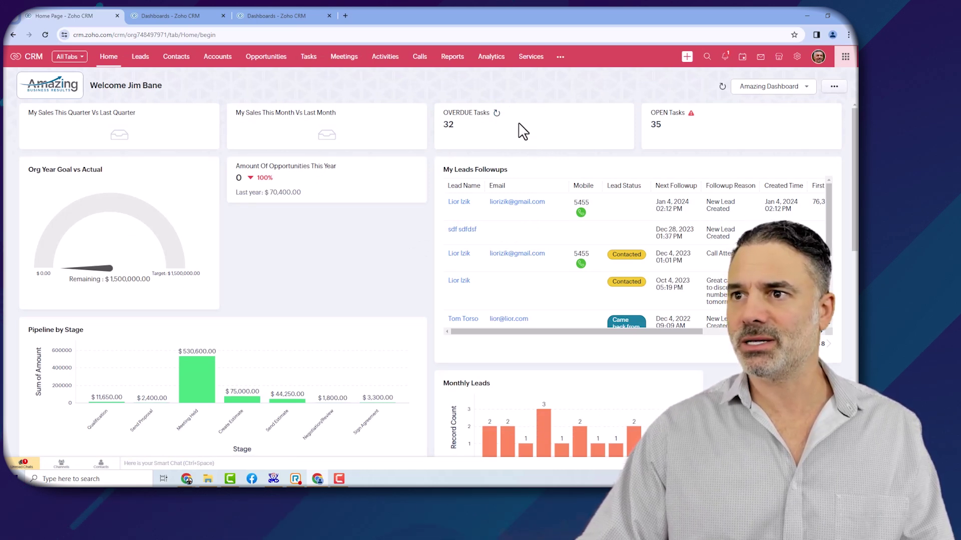
Cancel the original Activities-based KPI dialog without changes
left_click(188, 16)
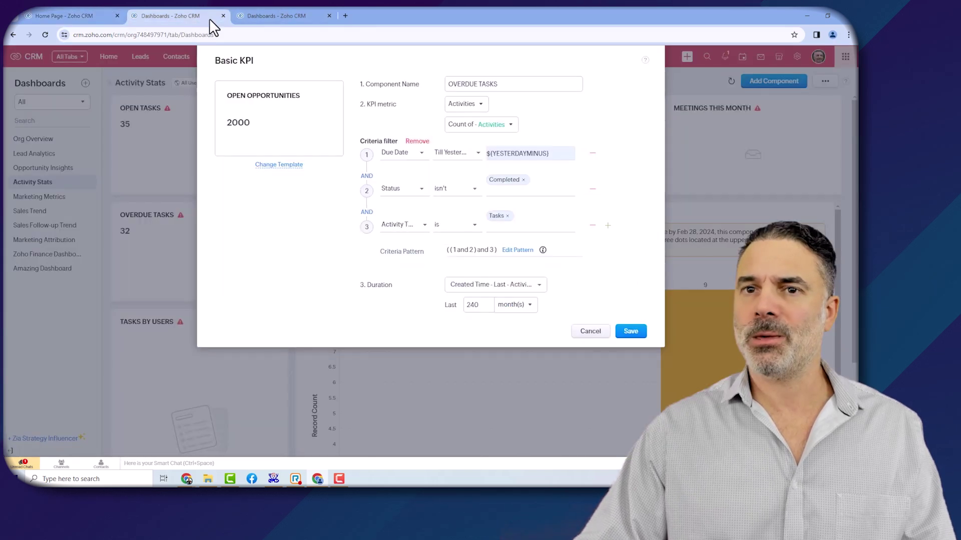
left_click(590, 332)
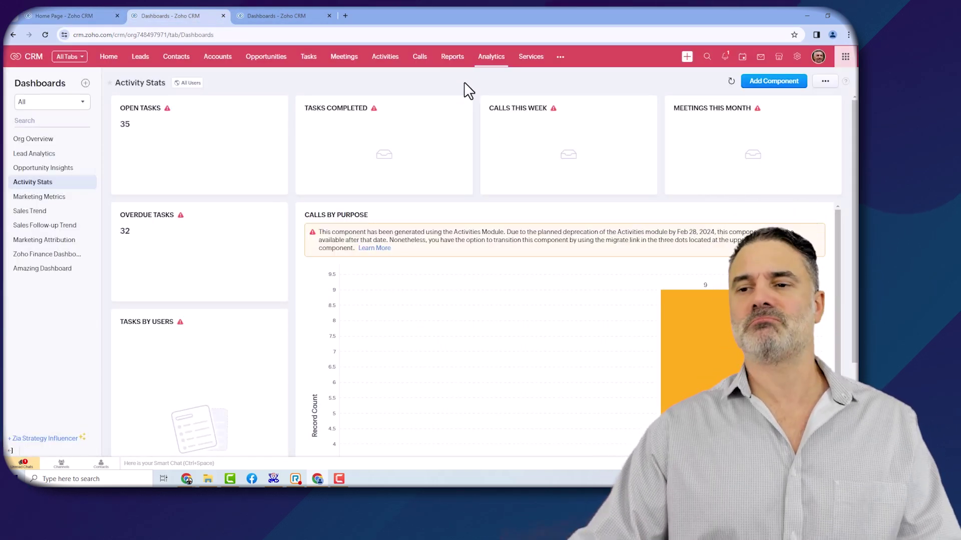